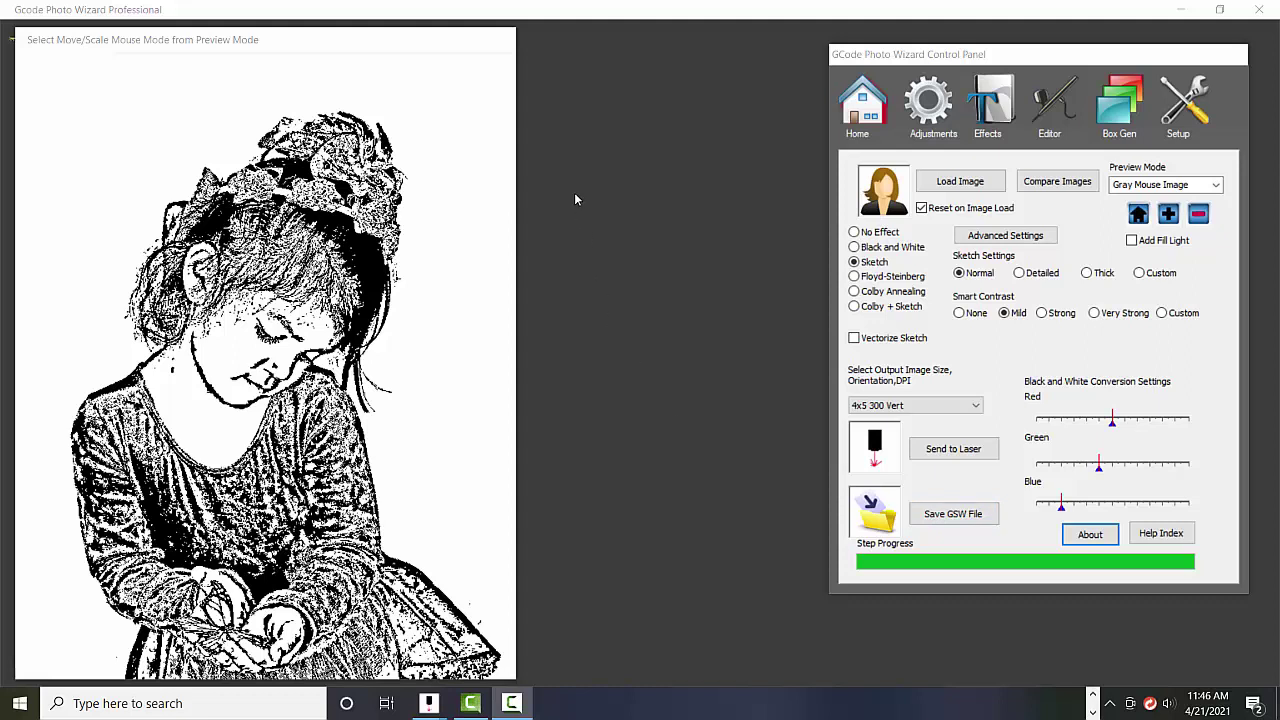
# Open the laser sending window, connect on COM1, then switch to COM3 at 115200 baud
pyautogui.click(938, 451)
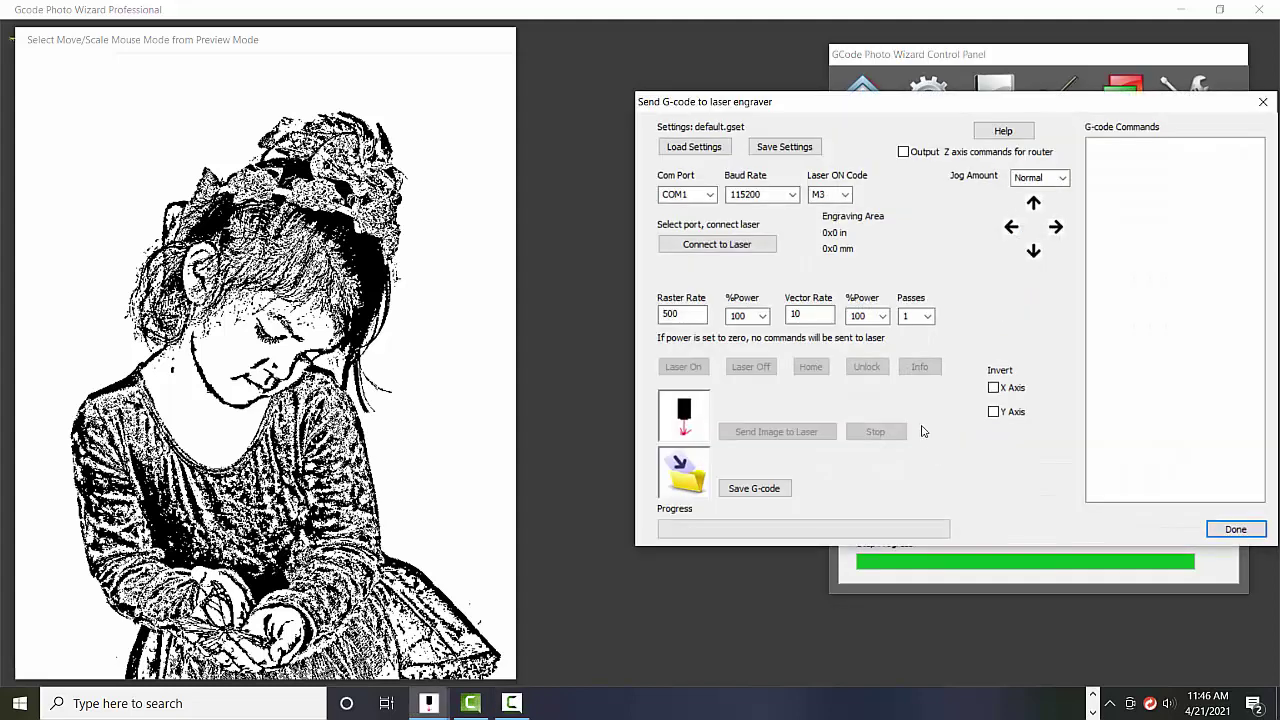
pyautogui.moveTo(866, 108); pyautogui.dragTo(738, 97)
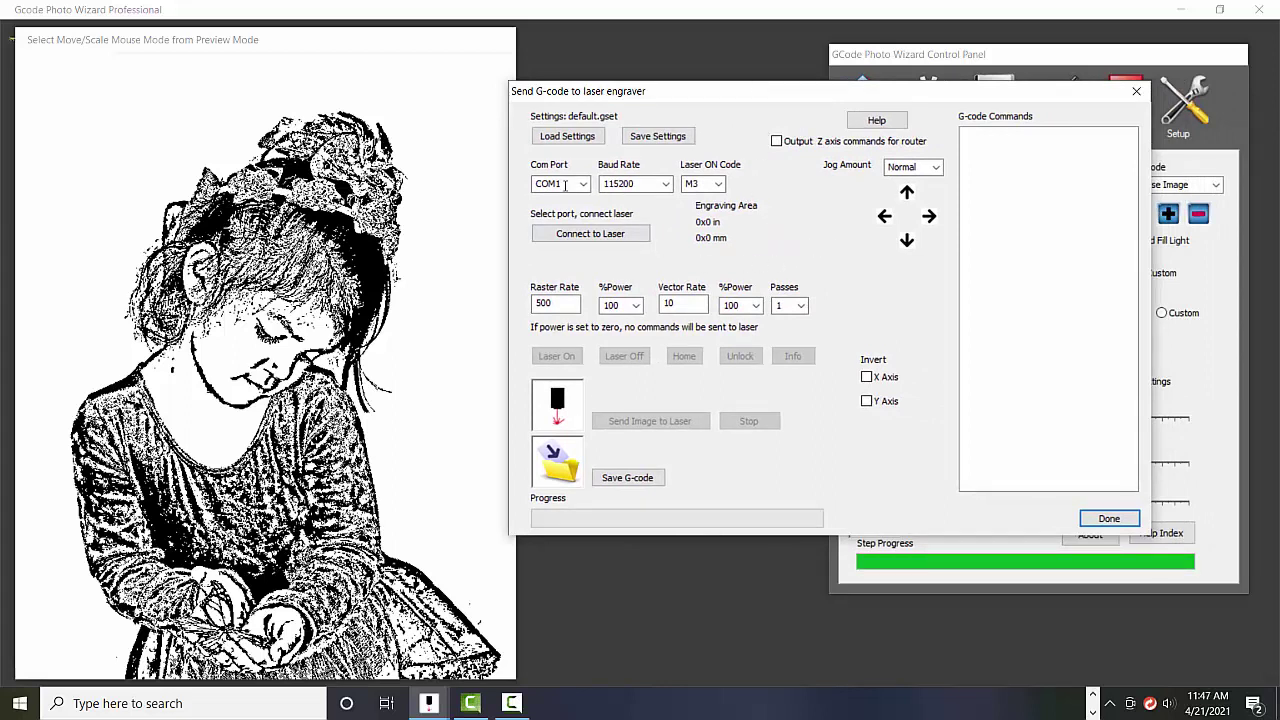
pyautogui.click(600, 234)
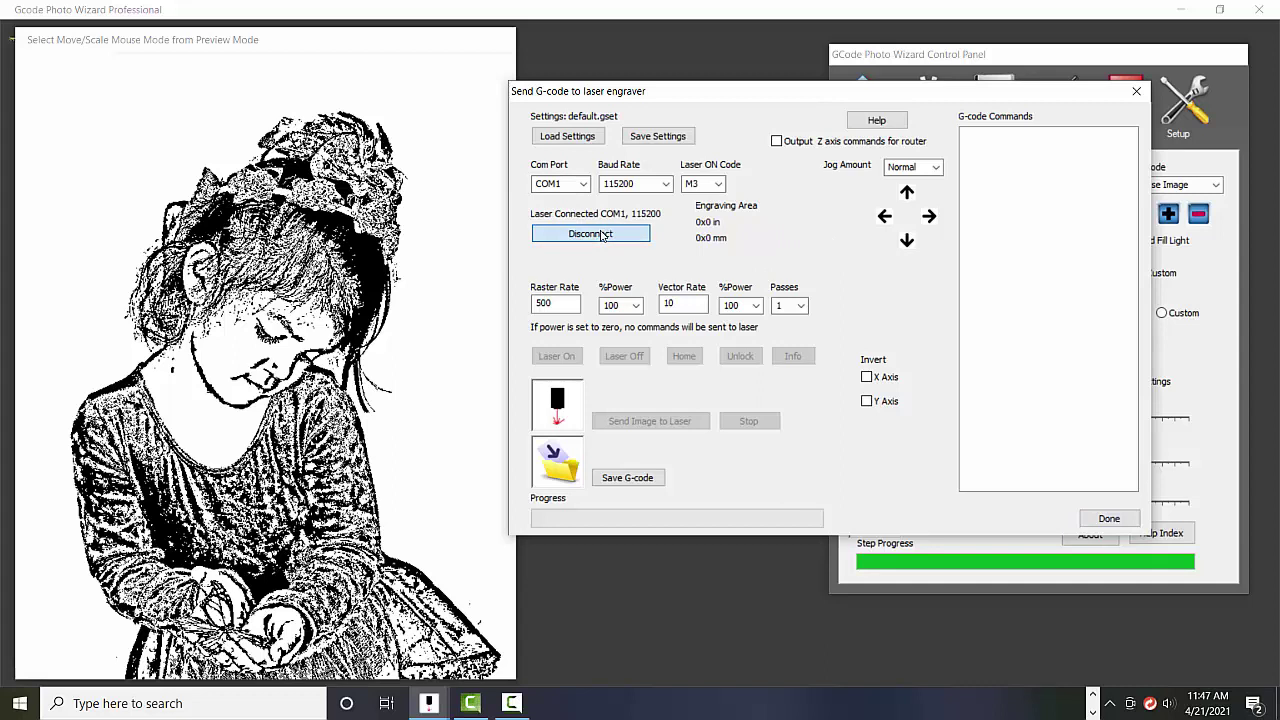
pyautogui.click(584, 184)
pyautogui.click(562, 211)
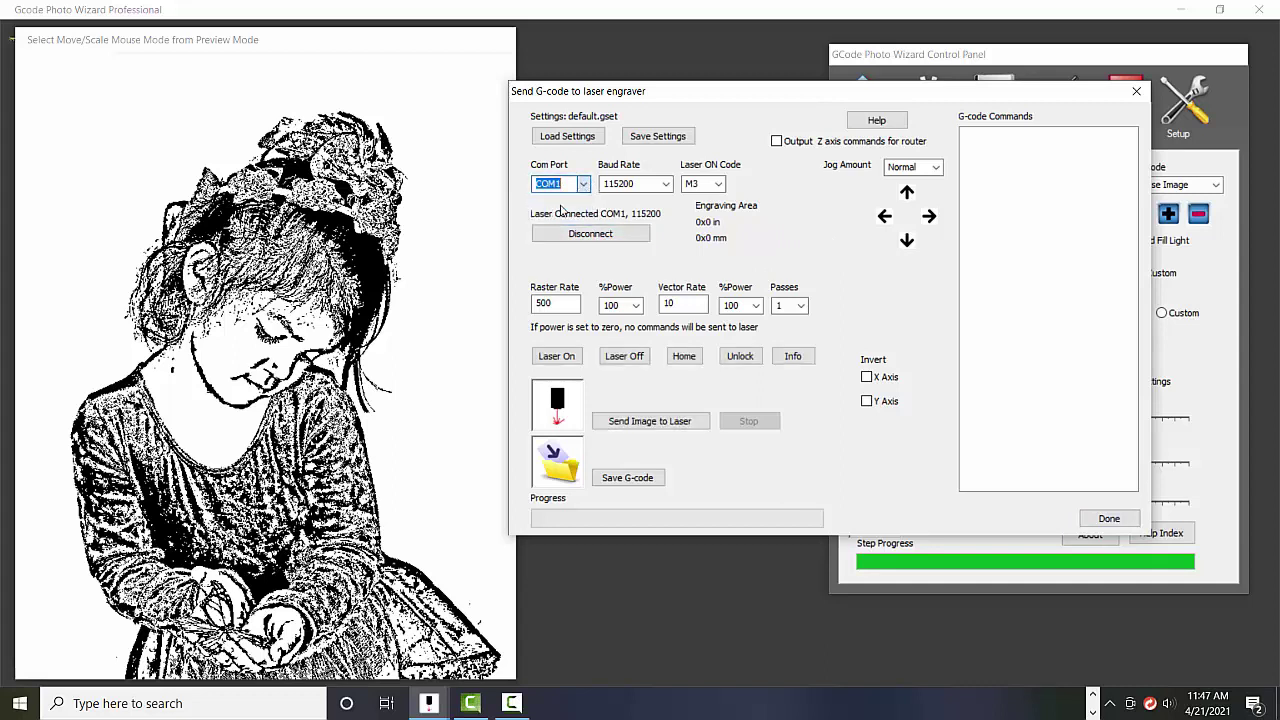
pyautogui.click(592, 234)
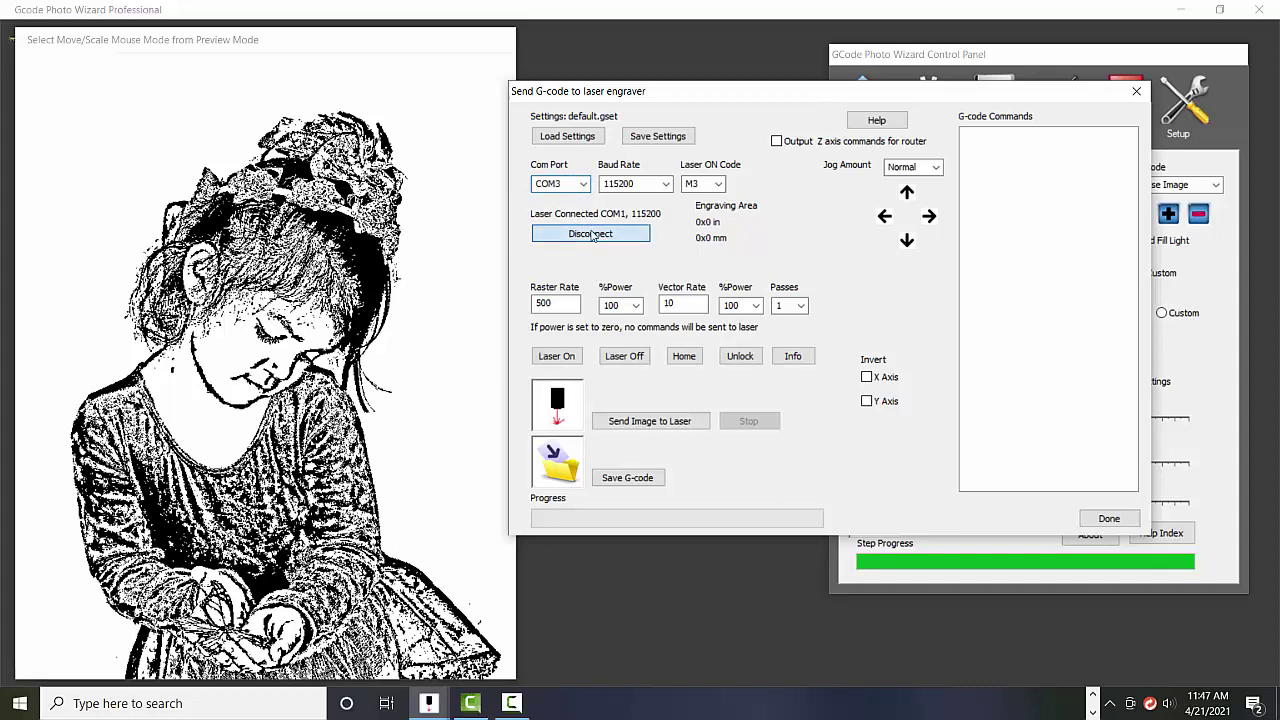
pyautogui.click(592, 234)
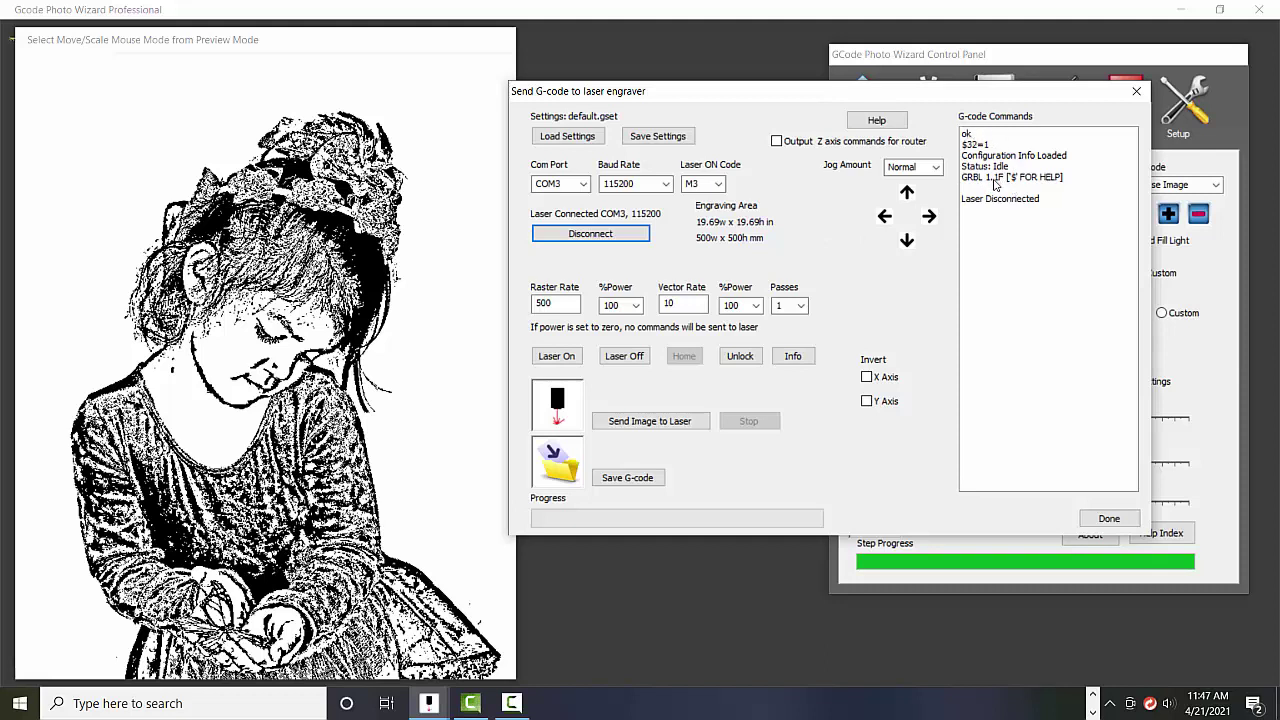
# Show the laser's GRBL $ settings, such as $130 and $132, in the G-code log
pyautogui.click(795, 360)
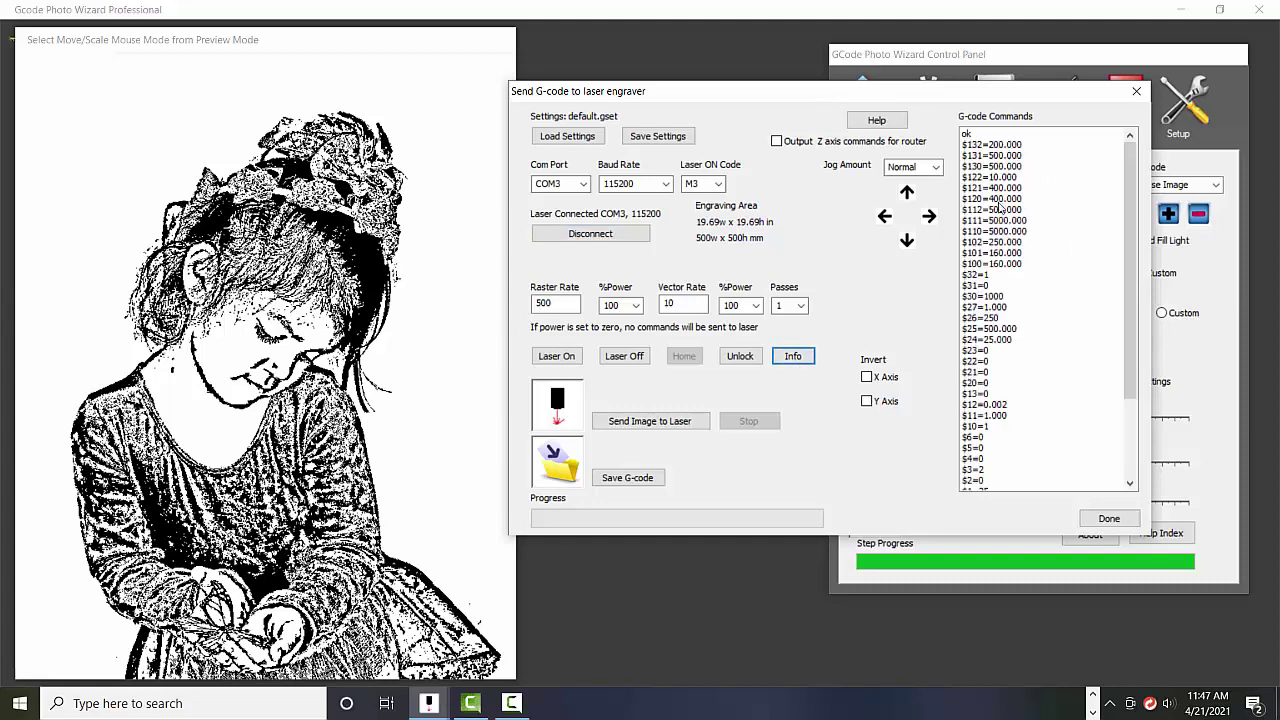
pyautogui.moveTo(1132, 254); pyautogui.dragTo(1136, 187)
# Send the sketch image's G-code to the laser, then stop the running job
pyautogui.click(631, 421)
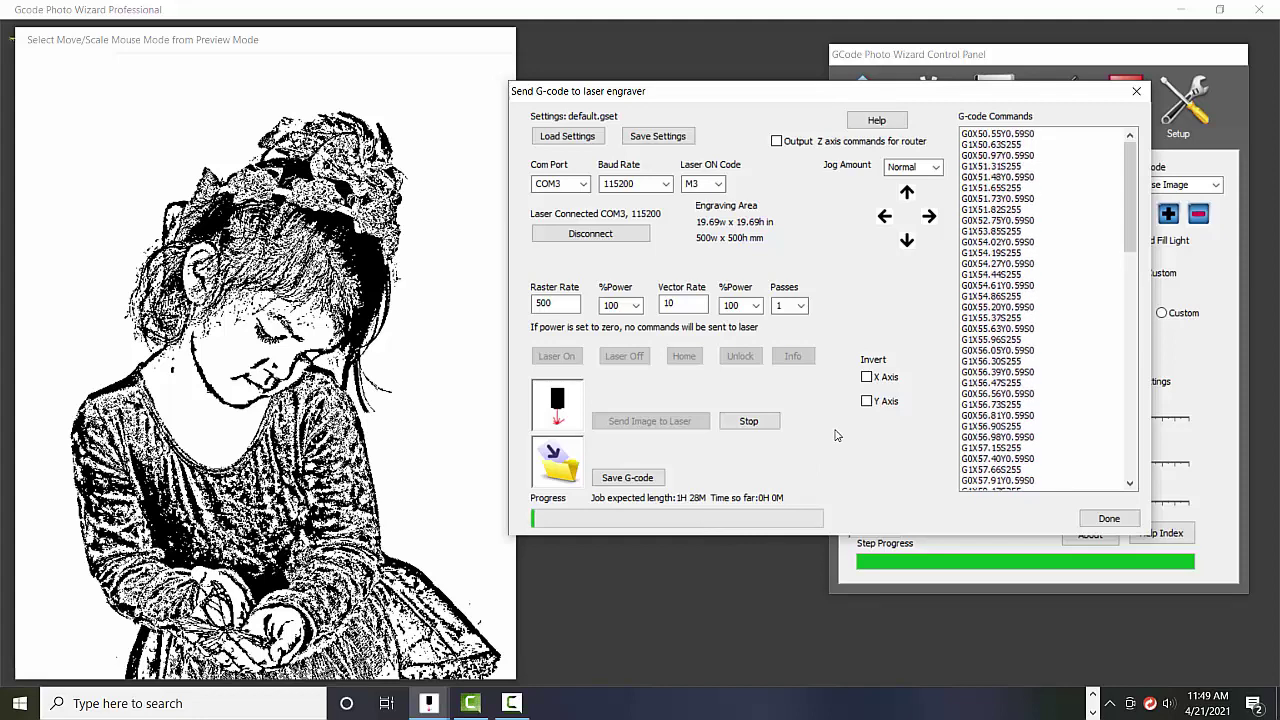
pyautogui.click(759, 426)
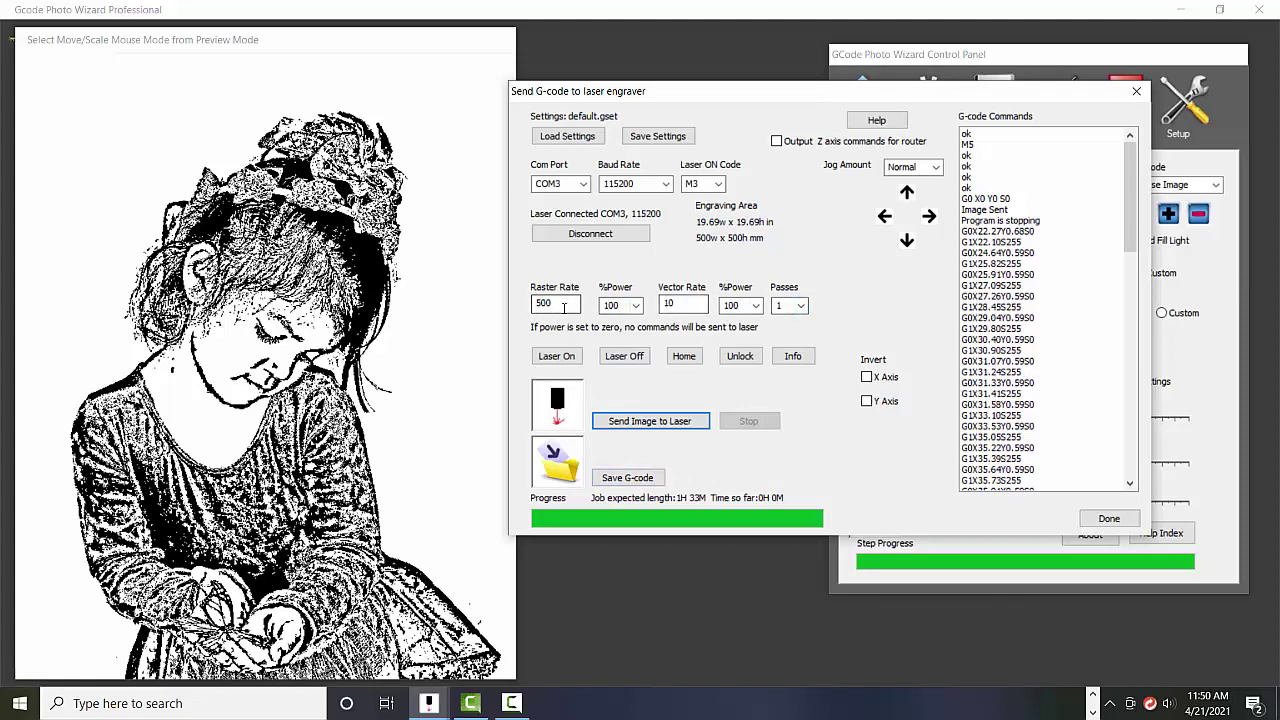
# Save the G-code as GSW_Girl.nc on Local Disk (C:), overwriting the existing file
pyautogui.click(617, 479)
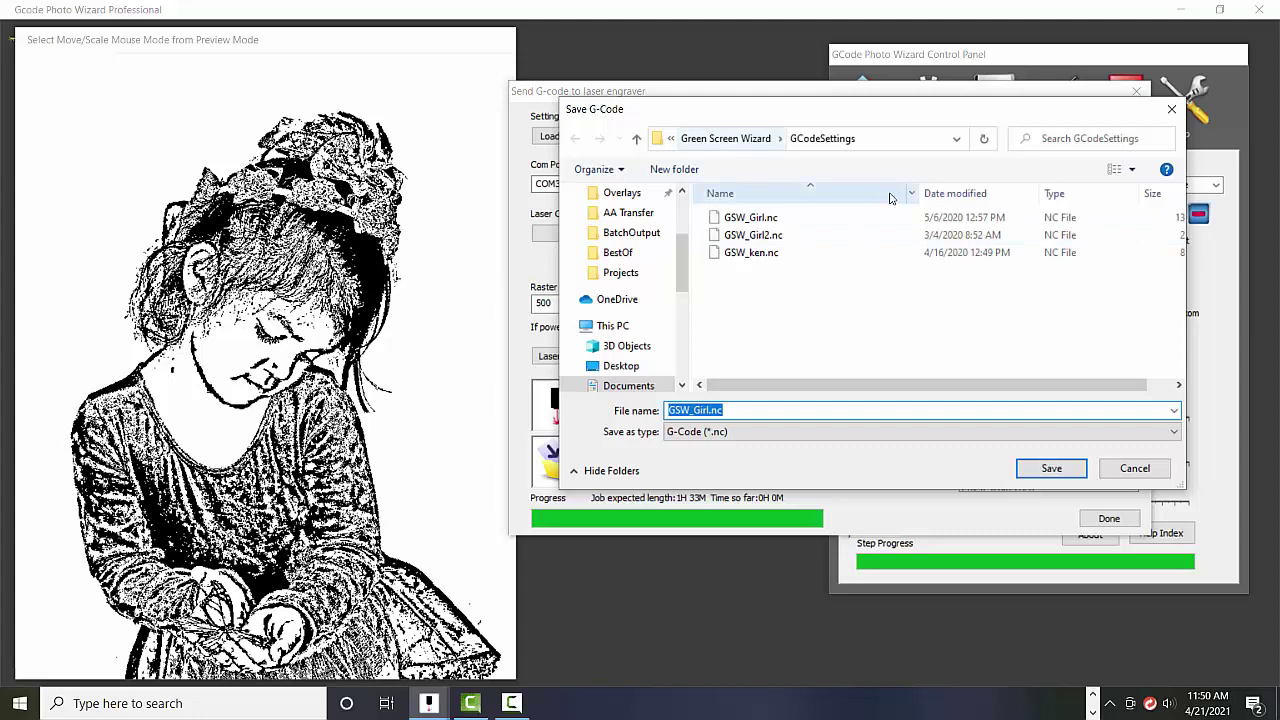
pyautogui.click(956, 140)
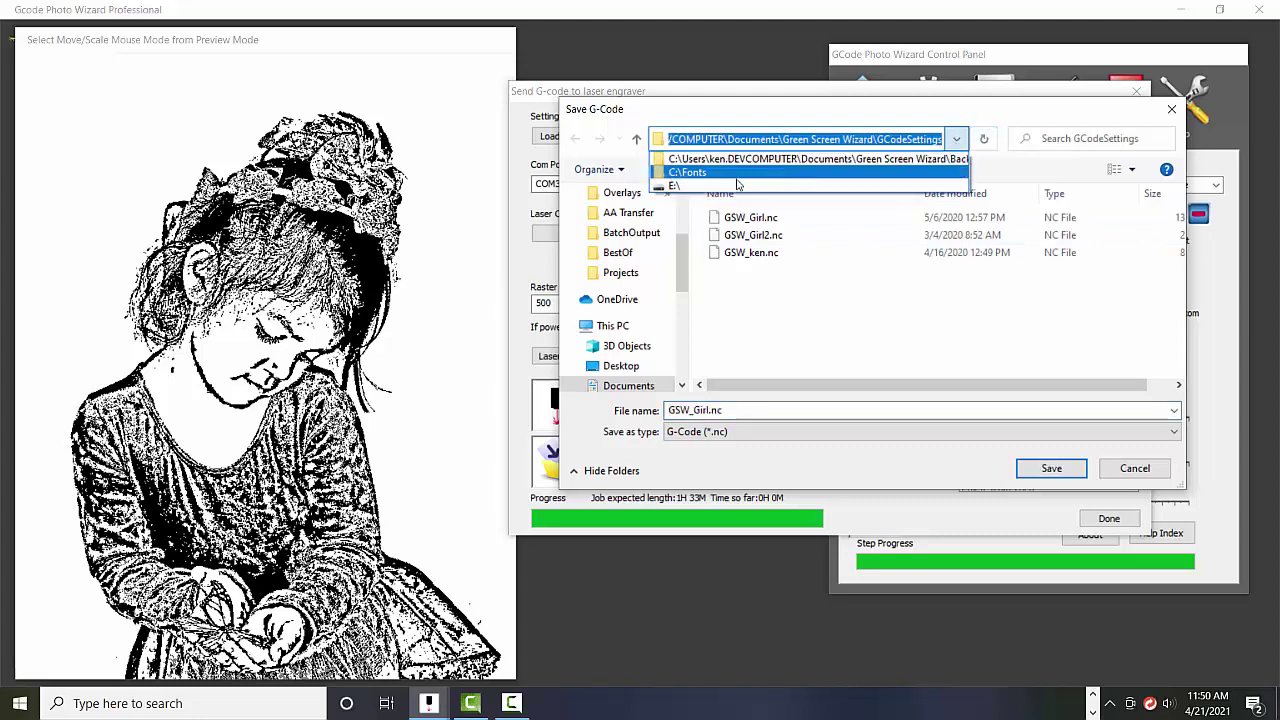
pyautogui.click(687, 172)
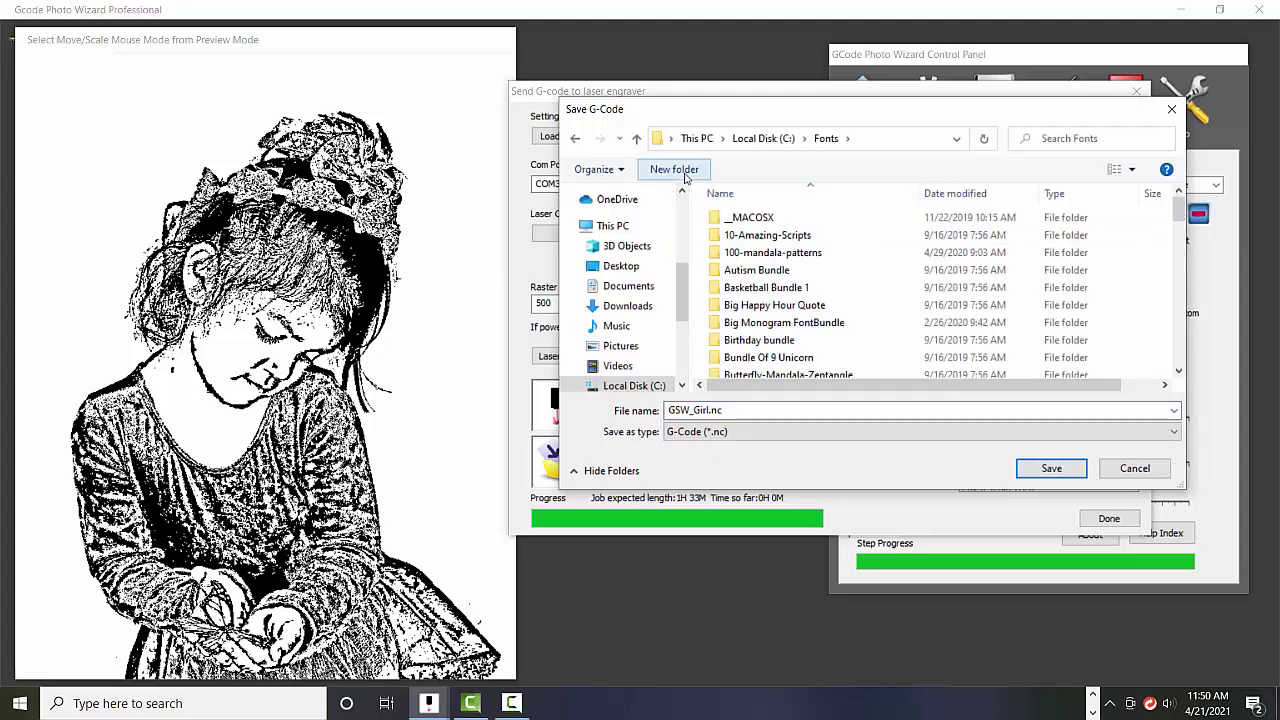
pyautogui.moveTo(680, 274); pyautogui.dragTo(655, 305)
pyautogui.click(651, 294)
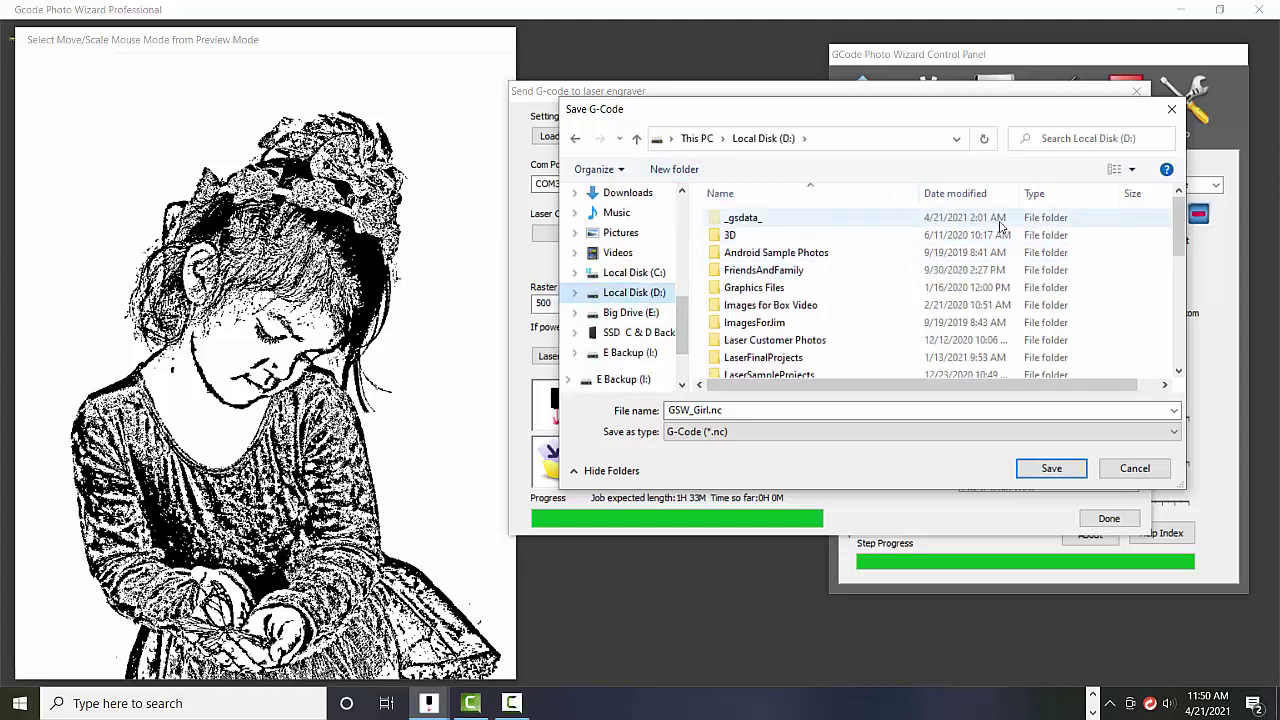
pyautogui.click(648, 272)
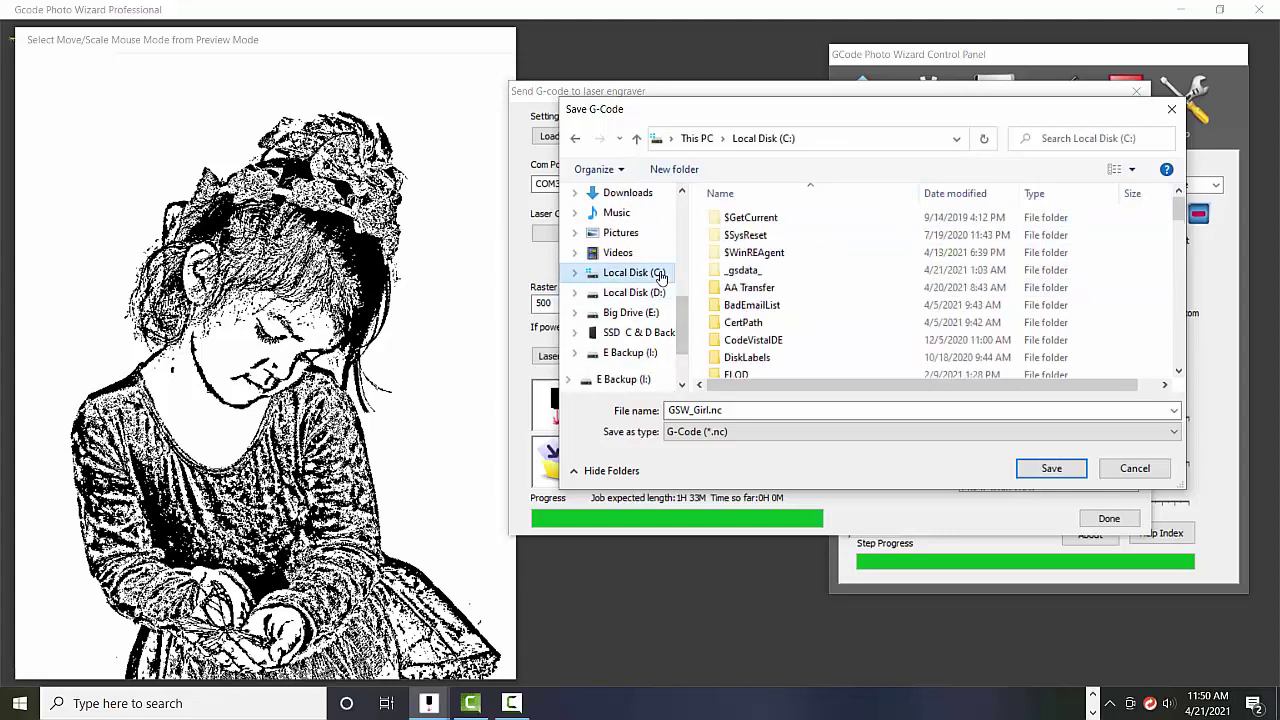
pyautogui.click(1047, 467)
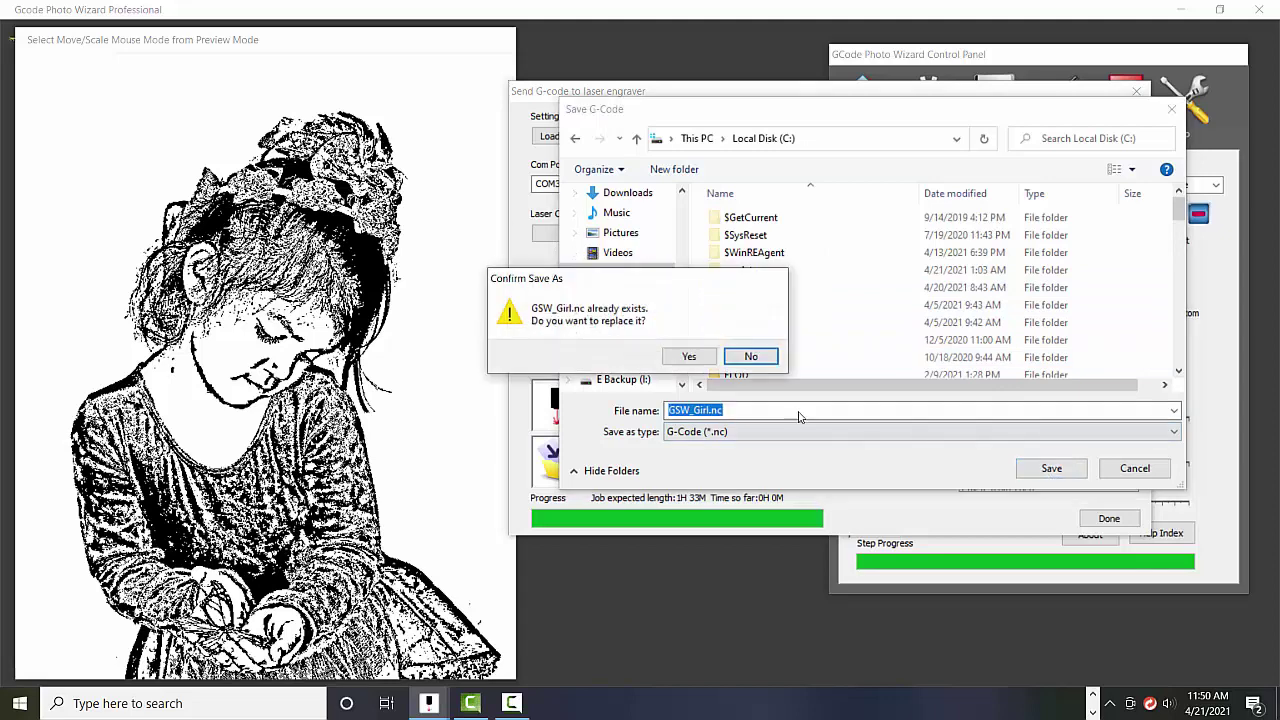
pyautogui.click(676, 356)
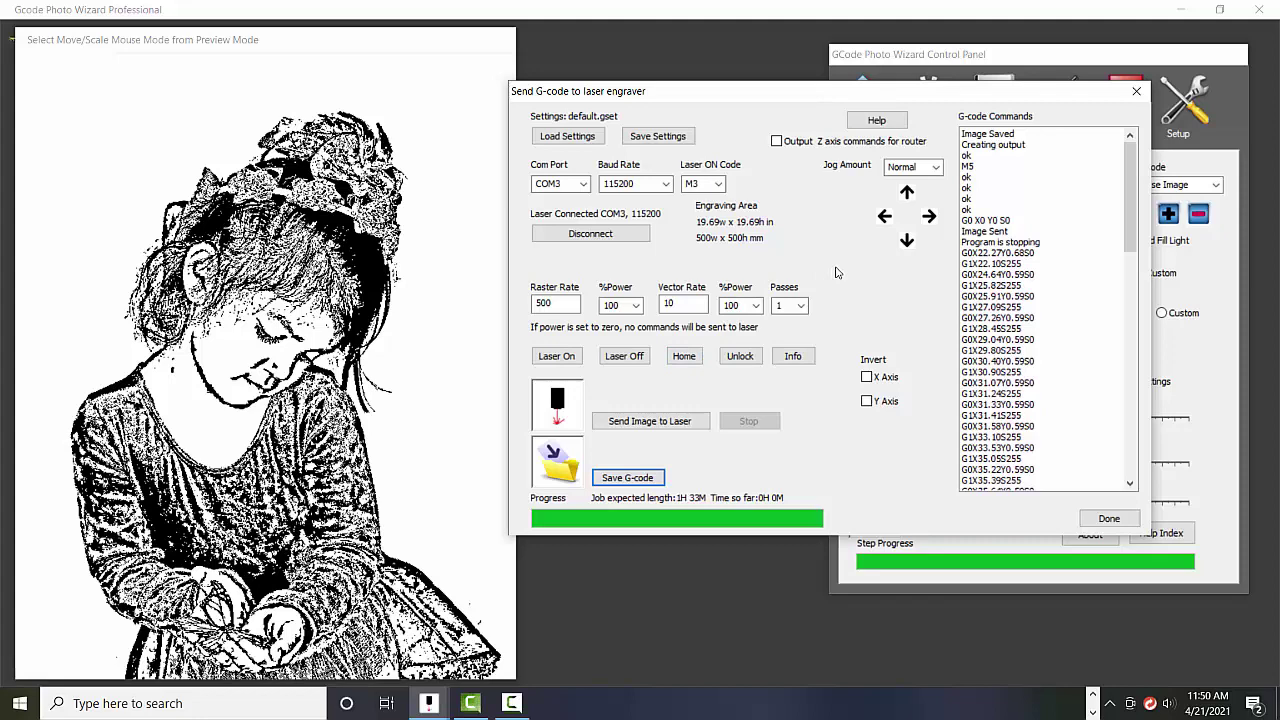
# Reopen the laser sending window and reconnect to the laser on COM3
pyautogui.click(1138, 92)
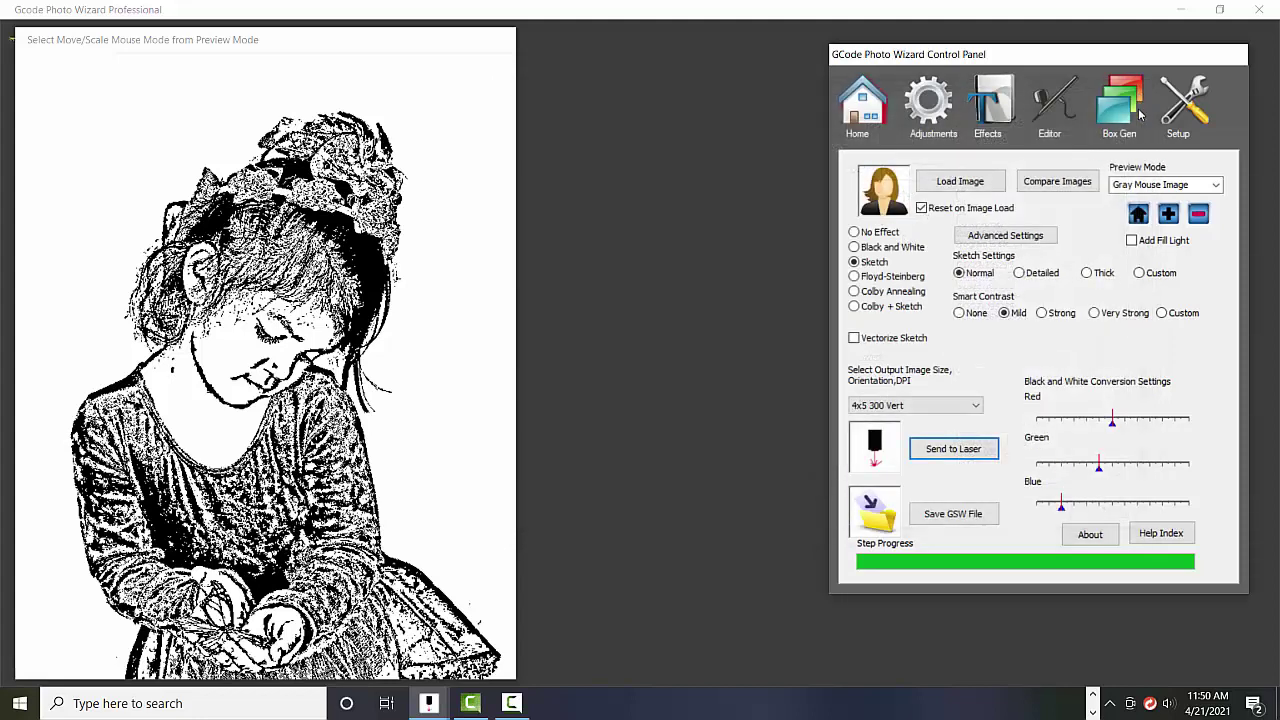
pyautogui.click(958, 450)
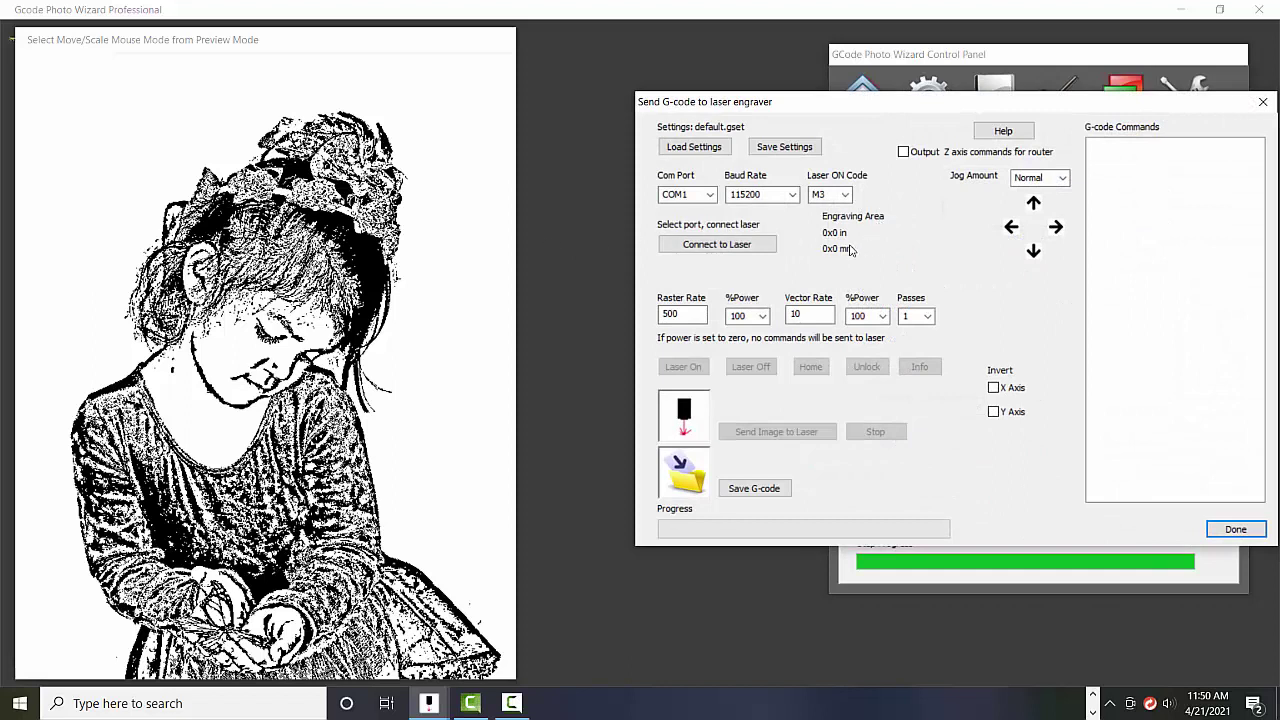
pyautogui.click(711, 195)
pyautogui.click(688, 220)
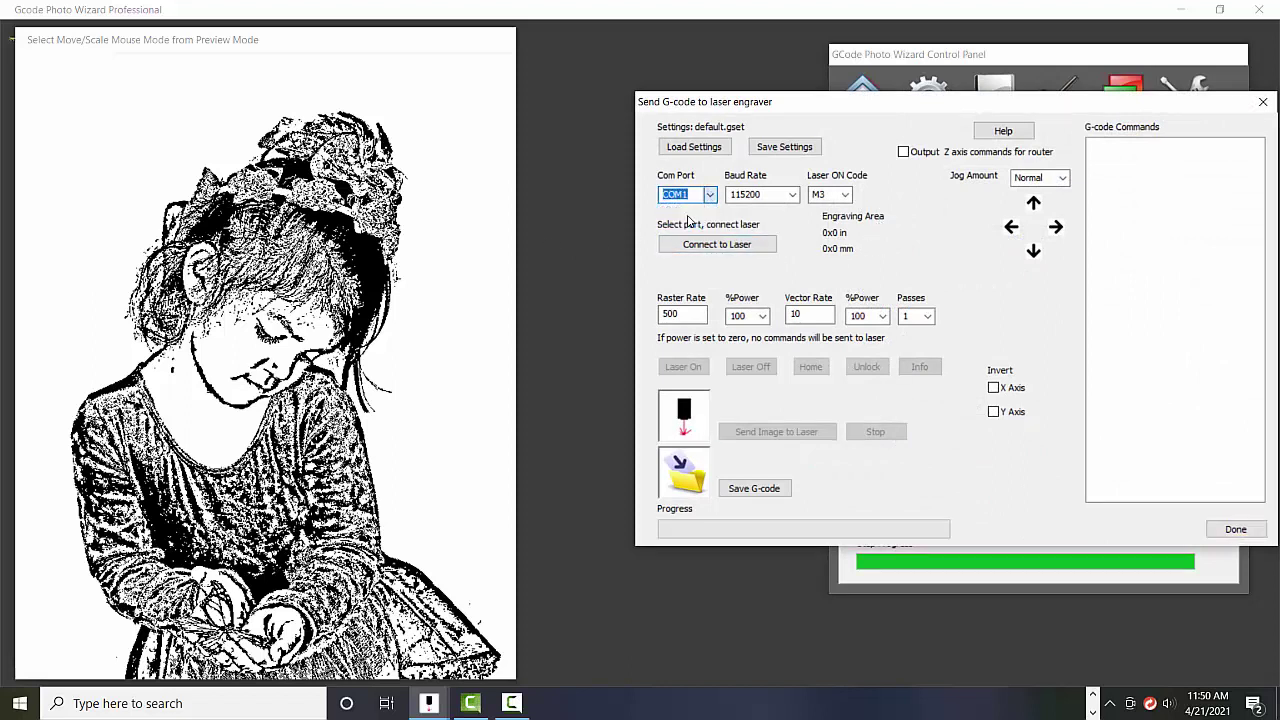
pyautogui.click(697, 247)
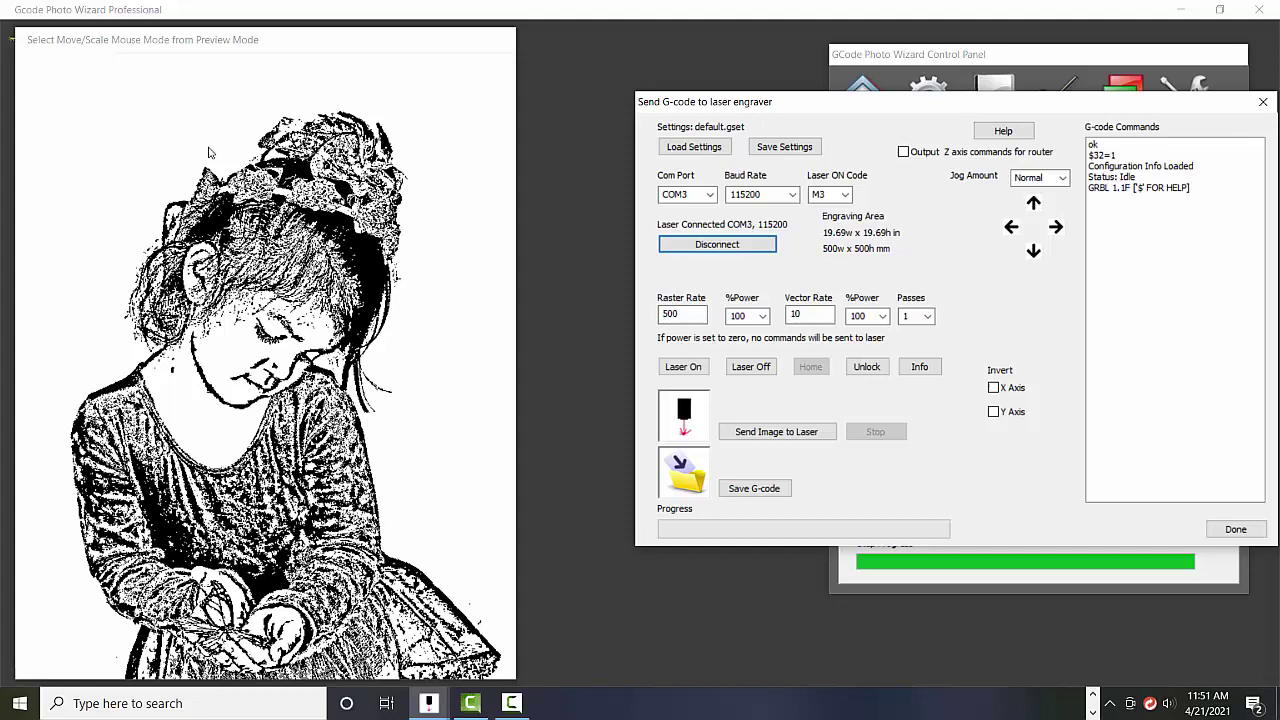
# Close the laser sending window and choose the 4x5 200 Vert output size
pyautogui.click(1263, 103)
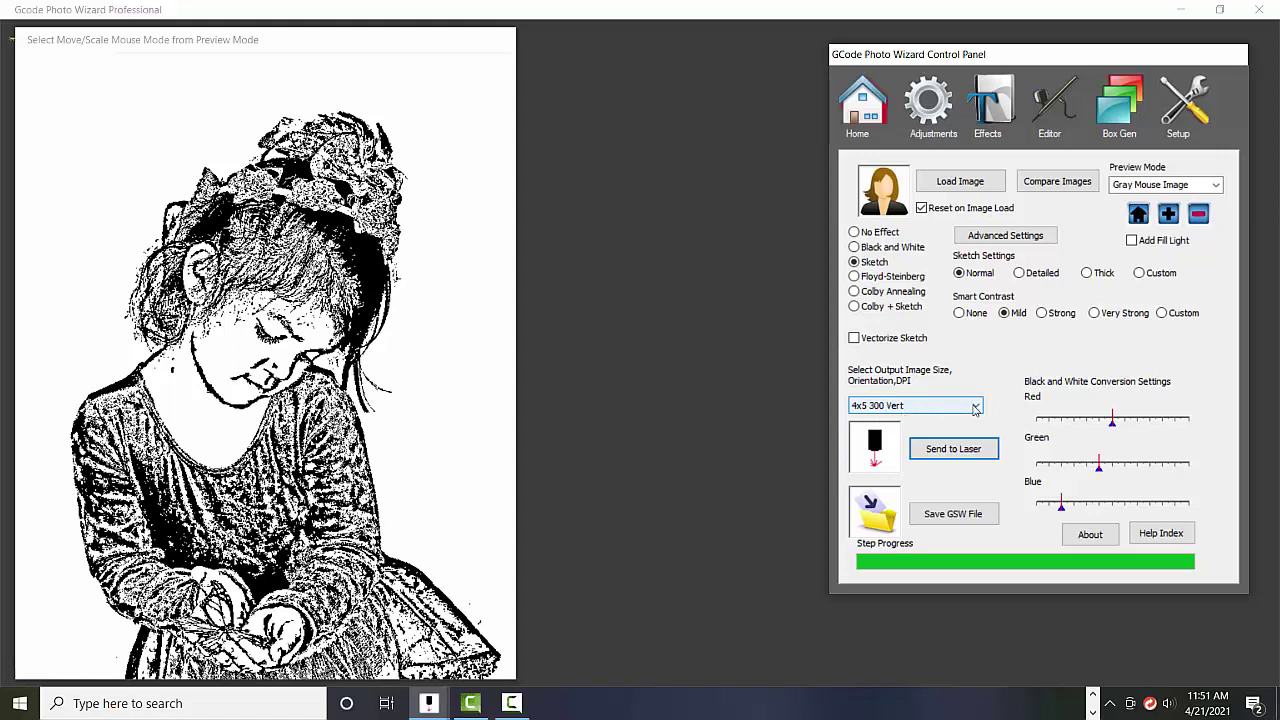
pyautogui.click(976, 410)
pyautogui.click(975, 421)
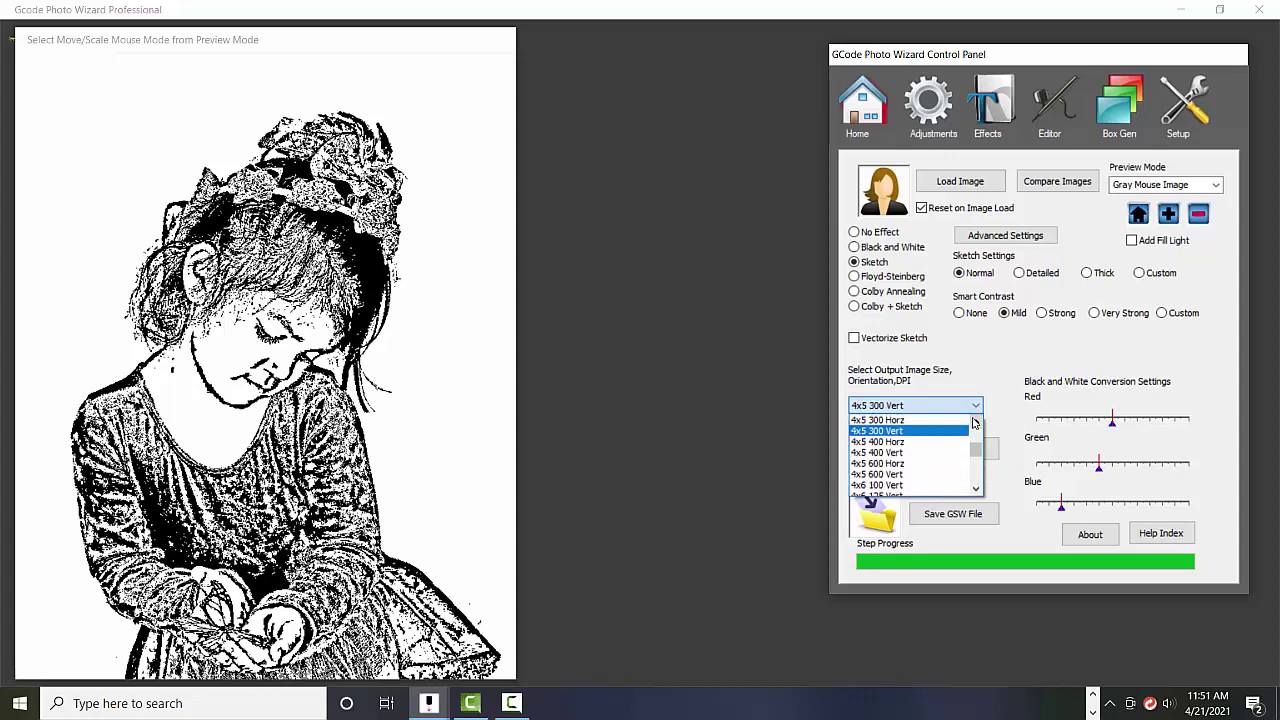
pyautogui.click(975, 421)
pyautogui.click(975, 421)
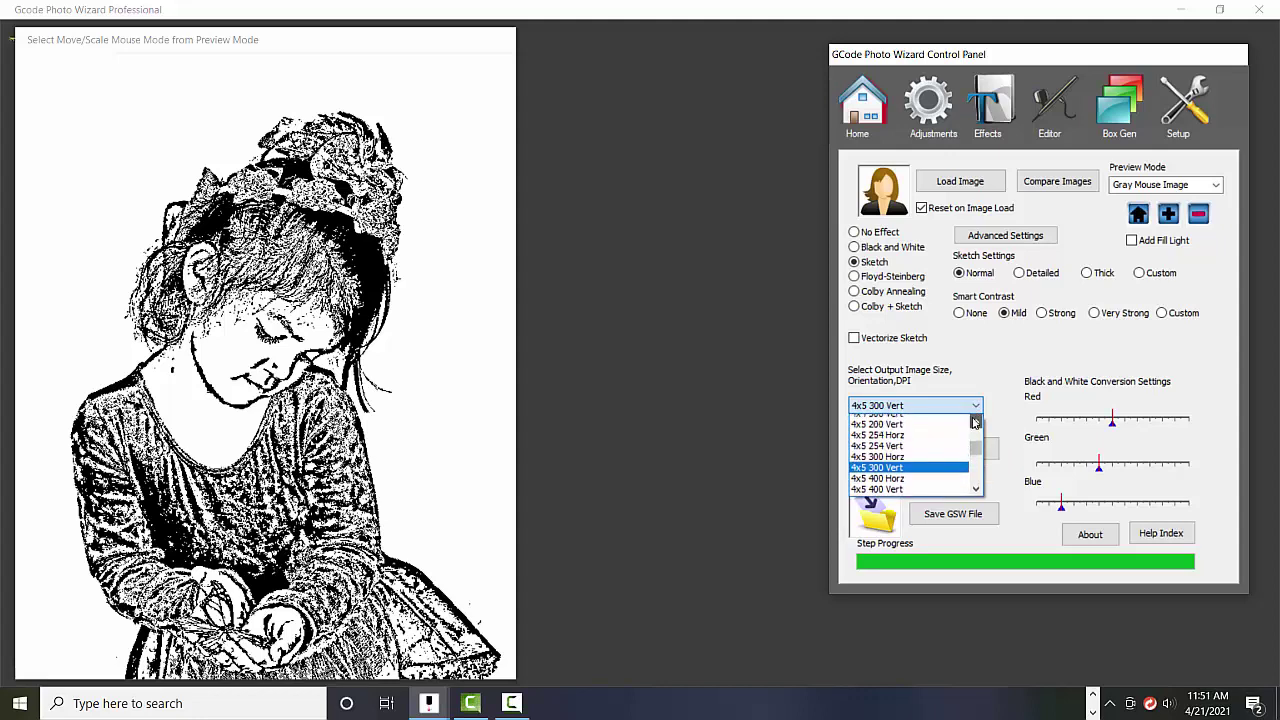
pyautogui.click(975, 421)
pyautogui.click(893, 438)
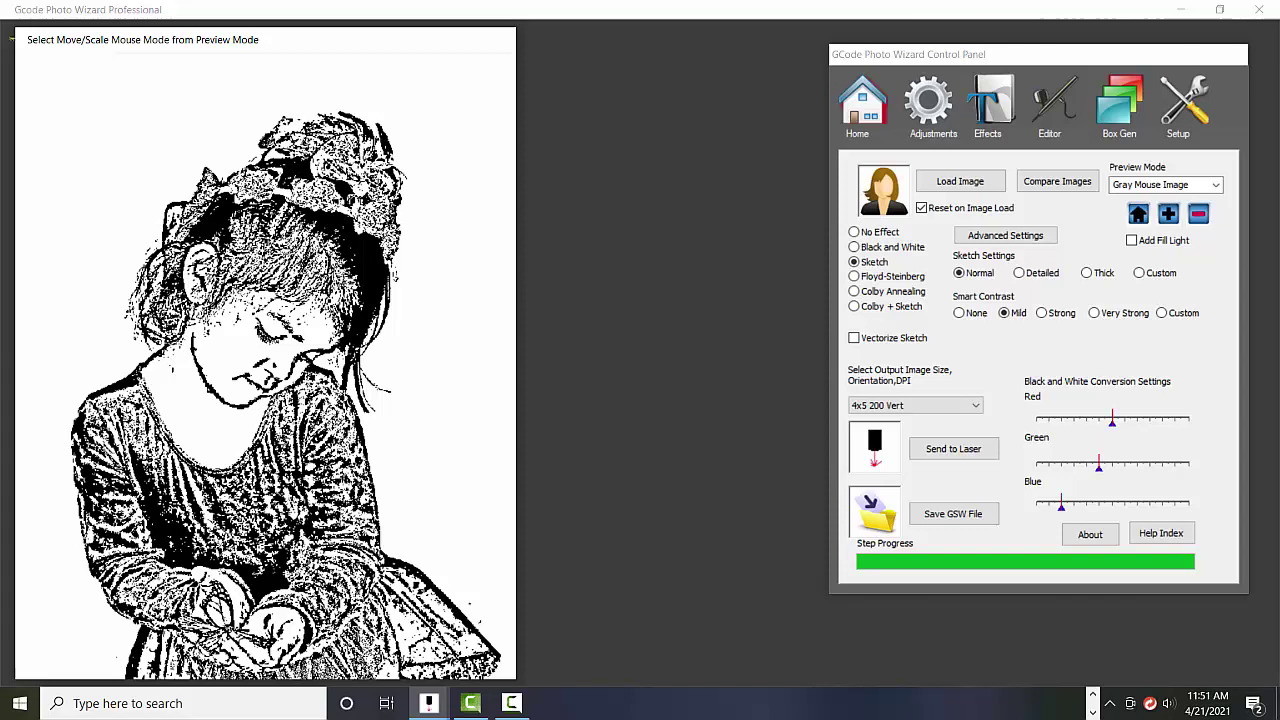
# Select the Colby Annealing radio button in the photo effects list
pyautogui.click(854, 291)
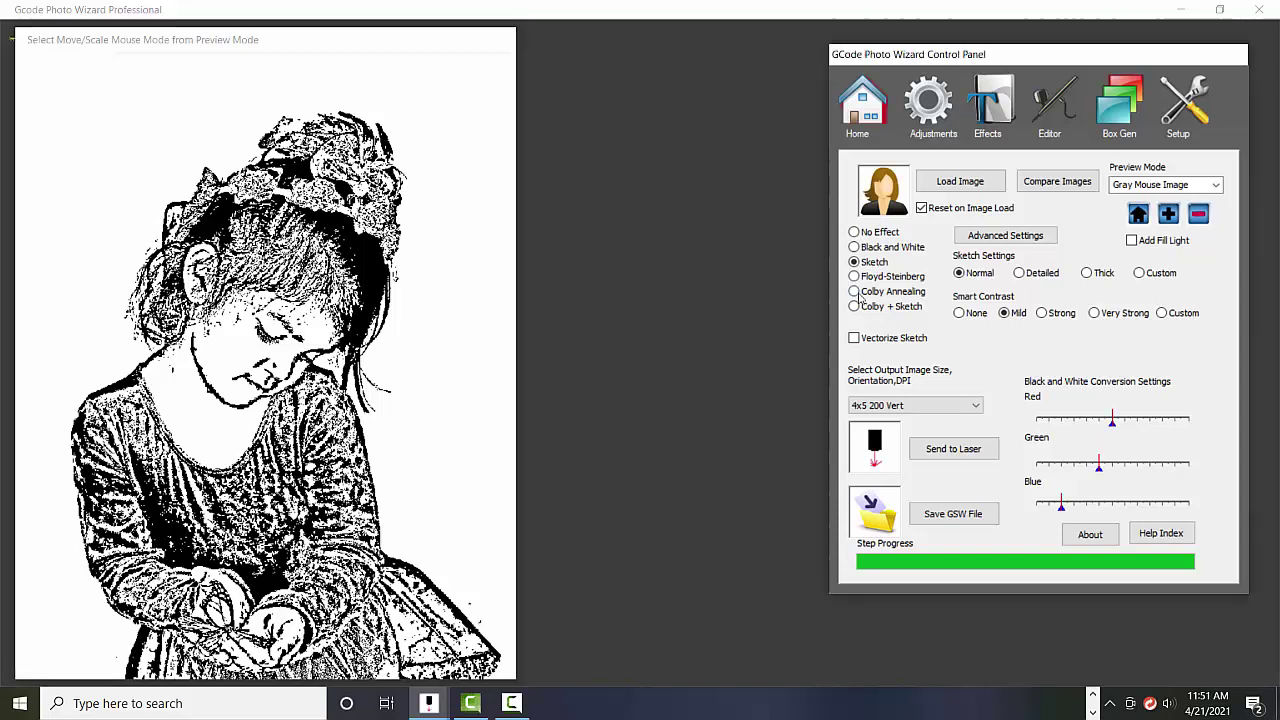